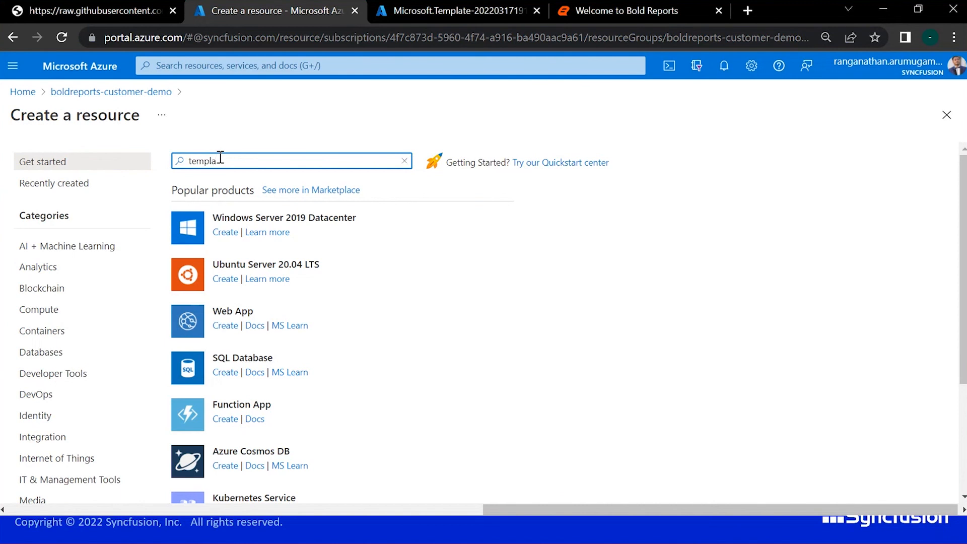
# Step: Find the Template deployment (deploy using custom templates) resource, create it, and open a blank template for editing
pyautogui.click(209, 186)
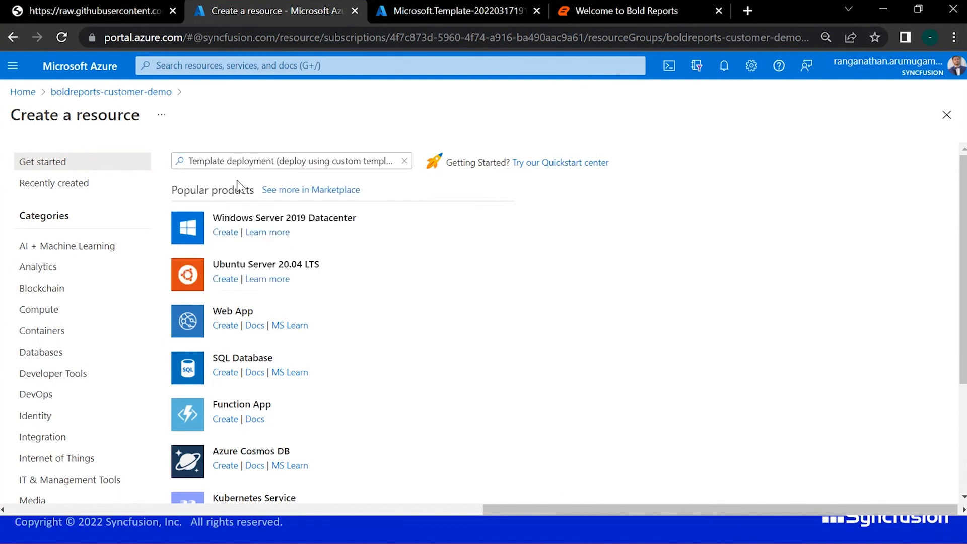
pyautogui.click(297, 250)
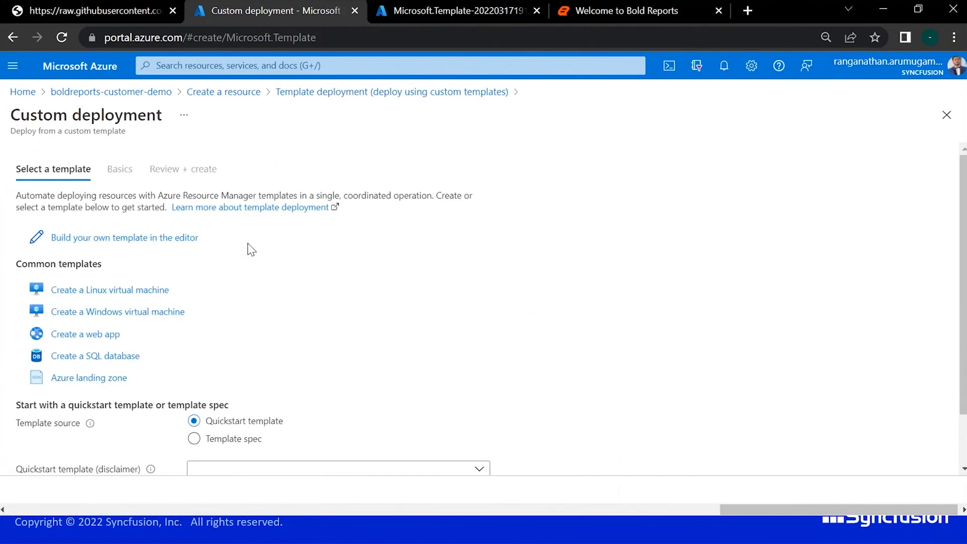
pyautogui.click(91, 238)
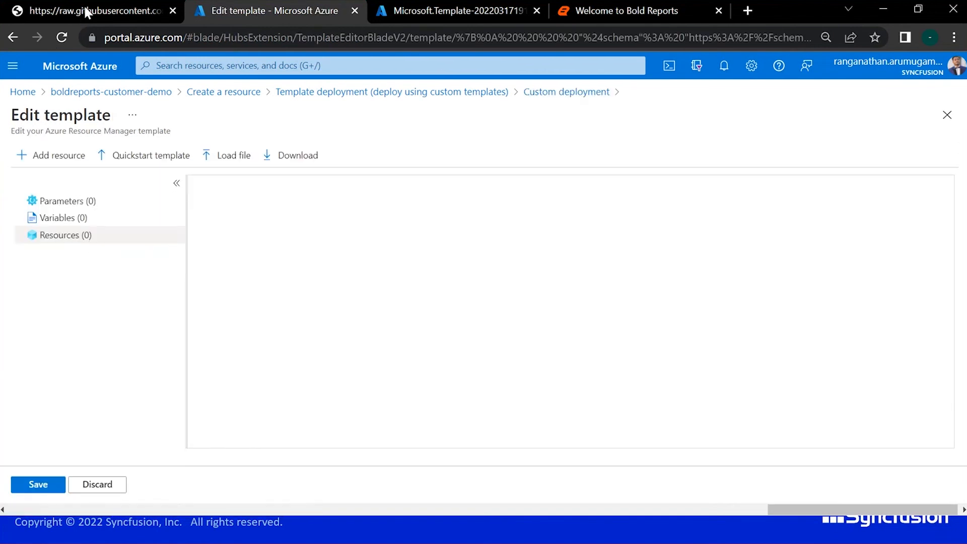
# Step: Replace the blank template's code with the full contents of BoldReportsAppServiceTemplate.json from GitHub and save the template
pyautogui.hotkey('ctrl', 'shift', 'Tab')
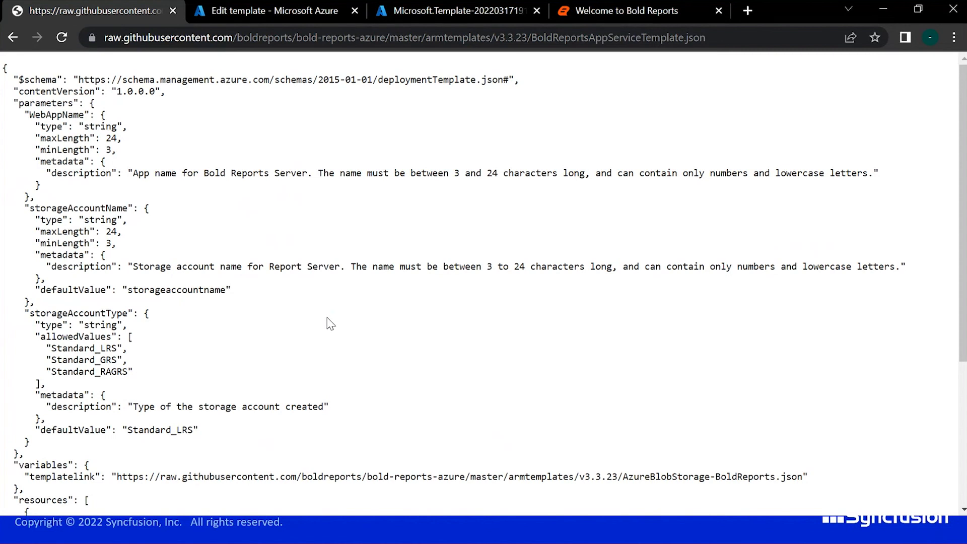
pyautogui.hotkey('ctrl', 'a')
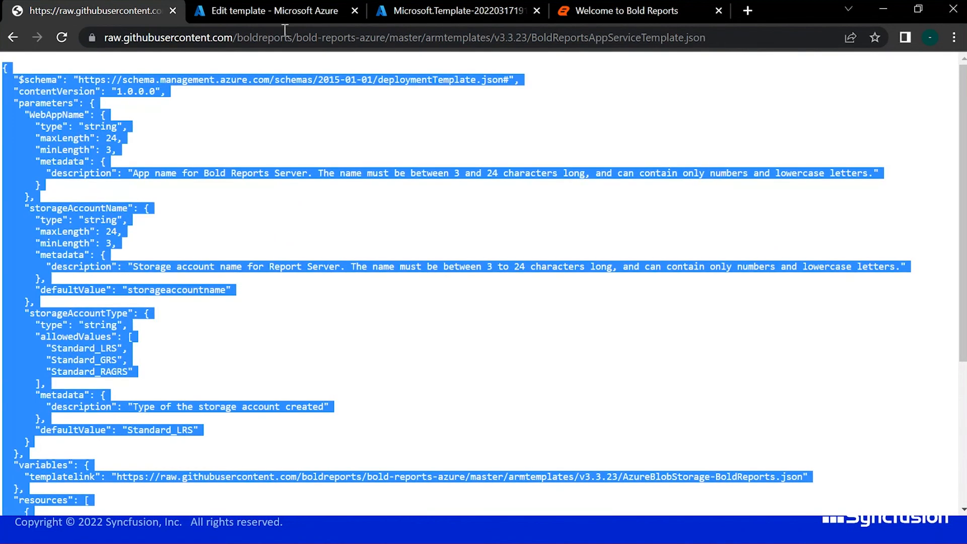
pyautogui.click(294, 7)
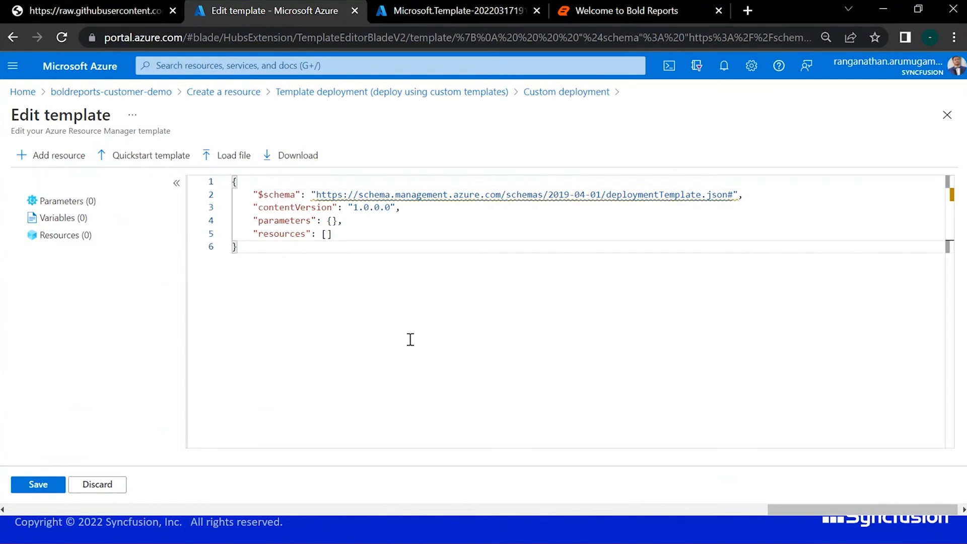
pyautogui.hotkey('ctrl', 'a')
pyautogui.hotkey('ctrl', 'v')
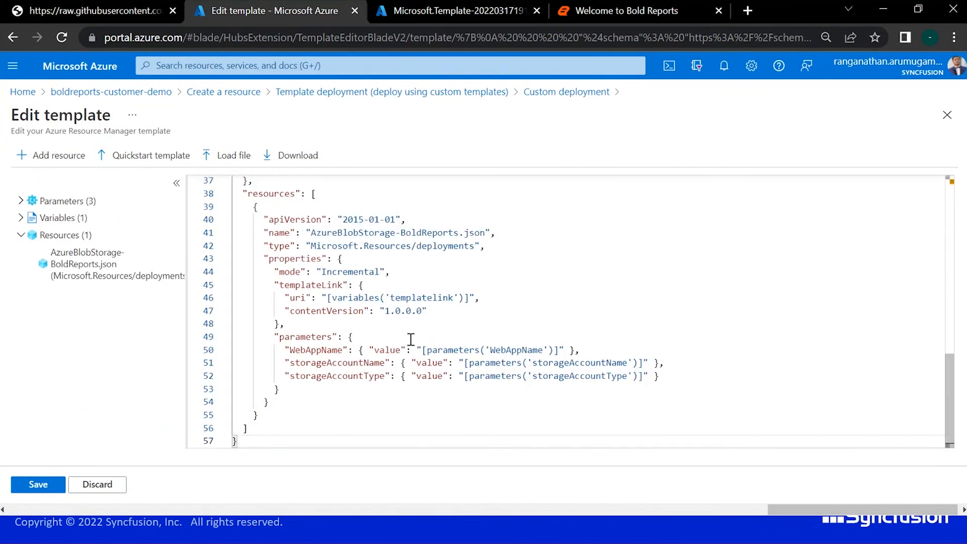
pyautogui.click(38, 483)
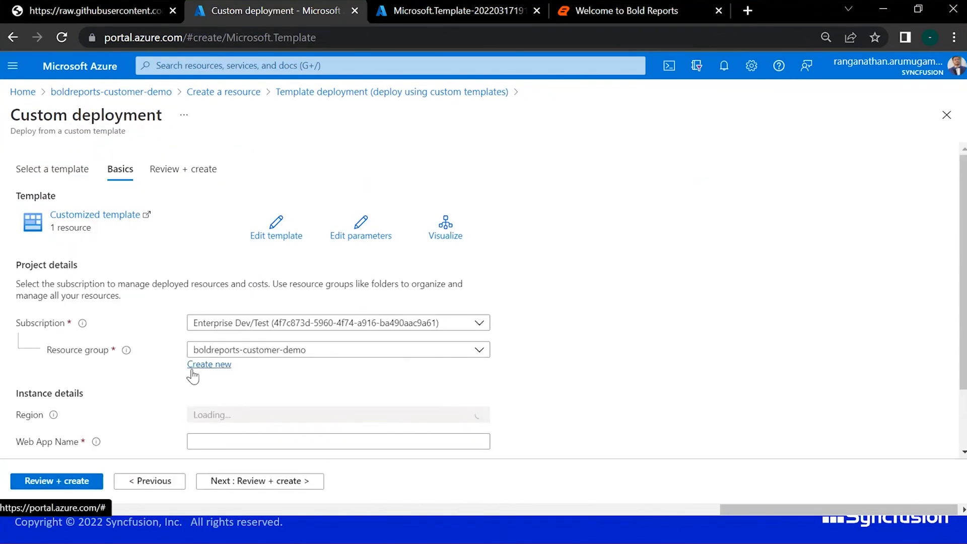
# Step: Set the deployment's web app name to webinarservice
pyautogui.scroll(-2, 202, 367)
pyautogui.click(220, 365)
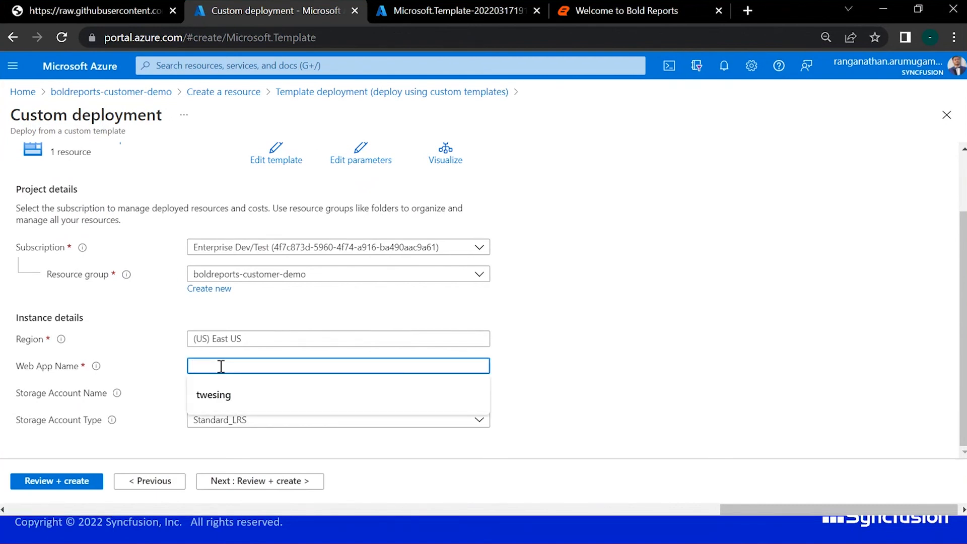
pyautogui.write('webinar')
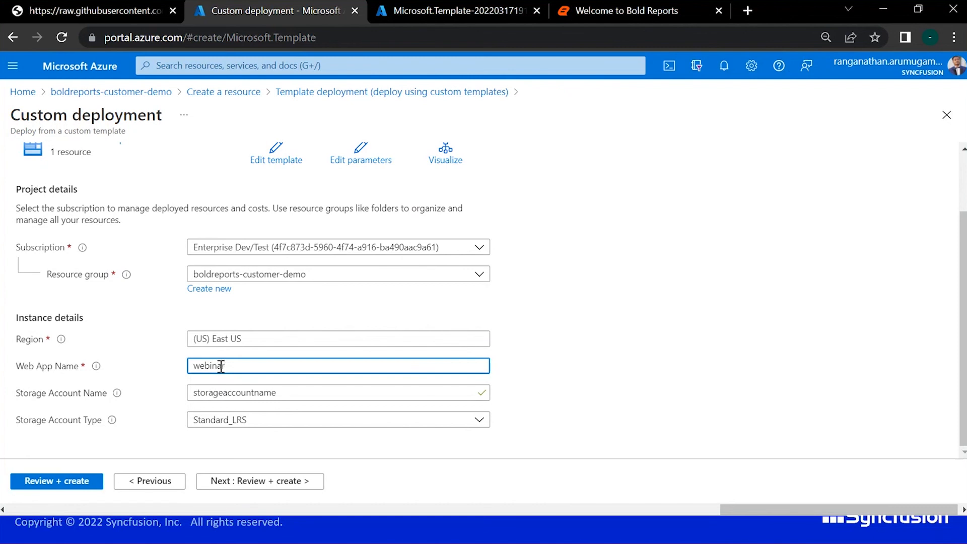
pyautogui.write('service')
# Step: Replace the storage account name with webinarstorage, then validate and create the custom deployment
pyautogui.click(322, 399)
pyautogui.press('BackSpace')
pyautogui.press('BackSpace')
pyautogui.press('BackSpace')
pyautogui.press('BackSpace')
pyautogui.press('BackSpace')
pyautogui.press('BackSpace')
pyautogui.press('BackSpace')
pyautogui.press('BackSpace')
pyautogui.press('BackSpace')
pyautogui.press('BackSpace')
pyautogui.press('BackSpace')
pyautogui.press('BackSpace')
pyautogui.press('BackSpace')
pyautogui.press('BackSpace')
pyautogui.press('BackSpace')
pyautogui.press('BackSpace')
pyautogui.press('BackSpace')
pyautogui.press('BackSpace')
pyautogui.write('webinarst')
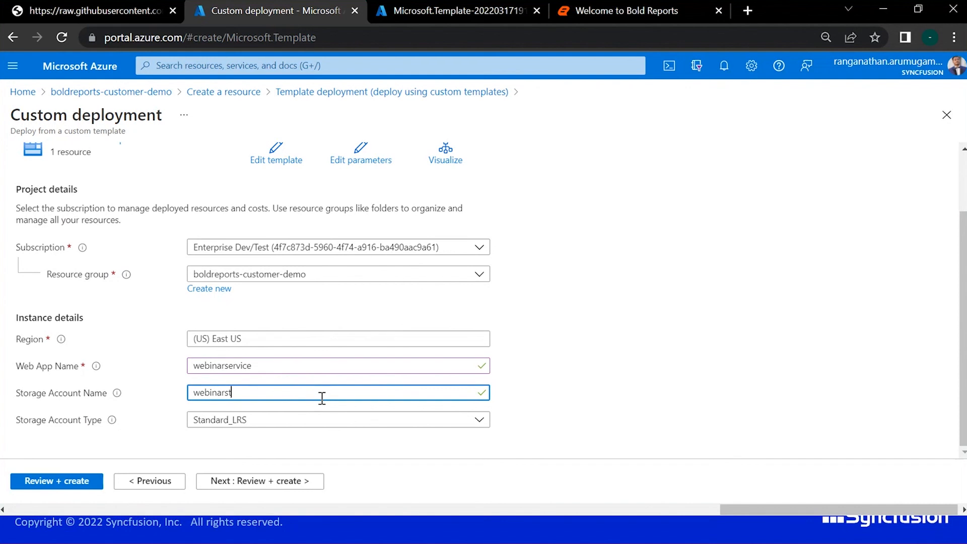
pyautogui.write('orafe')
pyautogui.press('BackSpace')
pyautogui.press('BackSpace')
pyautogui.write('ge')
pyautogui.click(38, 482)
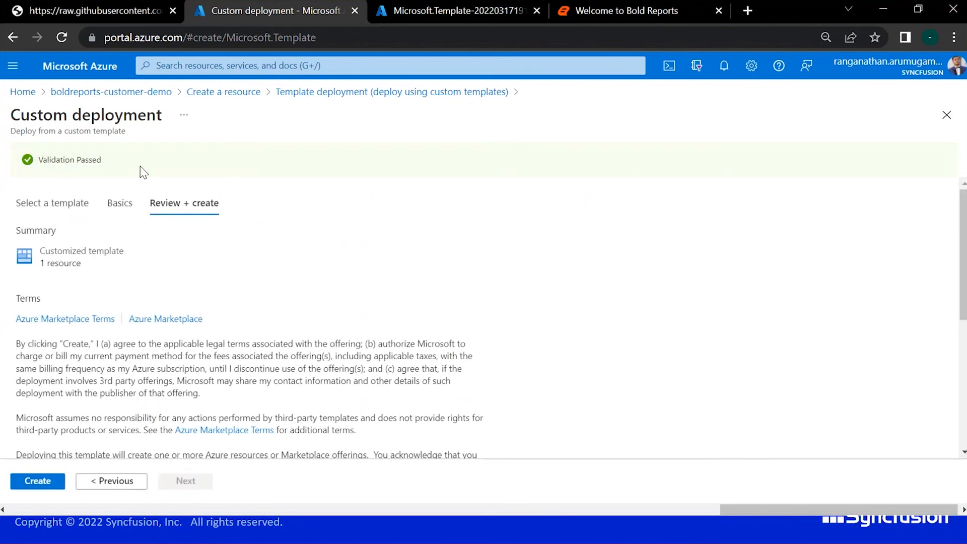
pyautogui.click(30, 481)
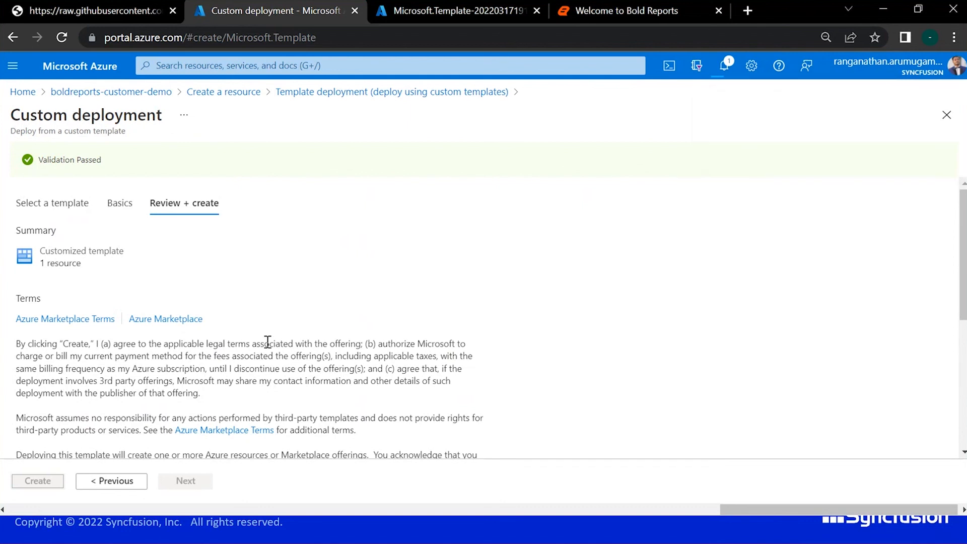
# Step: Open the webinarappservice App Service from the boldreports-customer-demo resource group of the already completed deployment
pyautogui.click(464, 10)
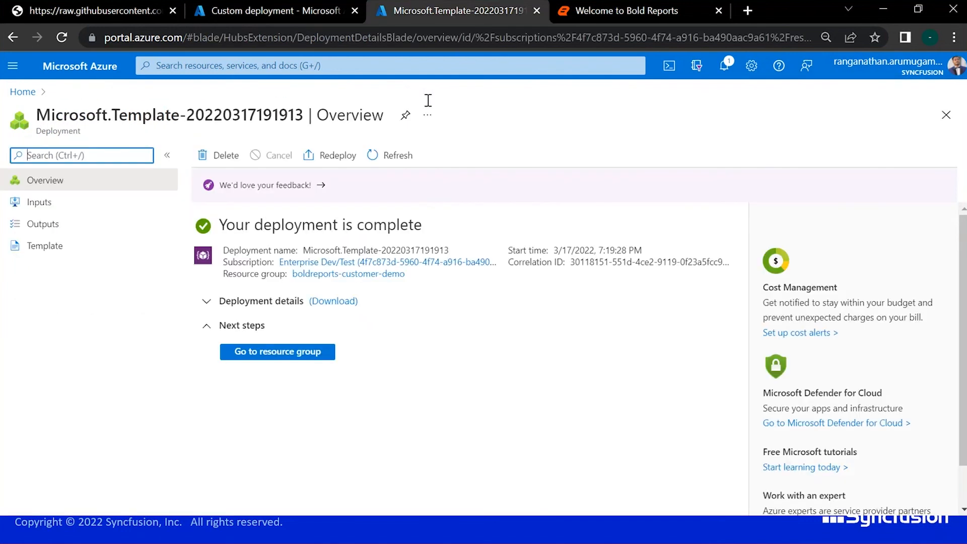
pyautogui.click(297, 354)
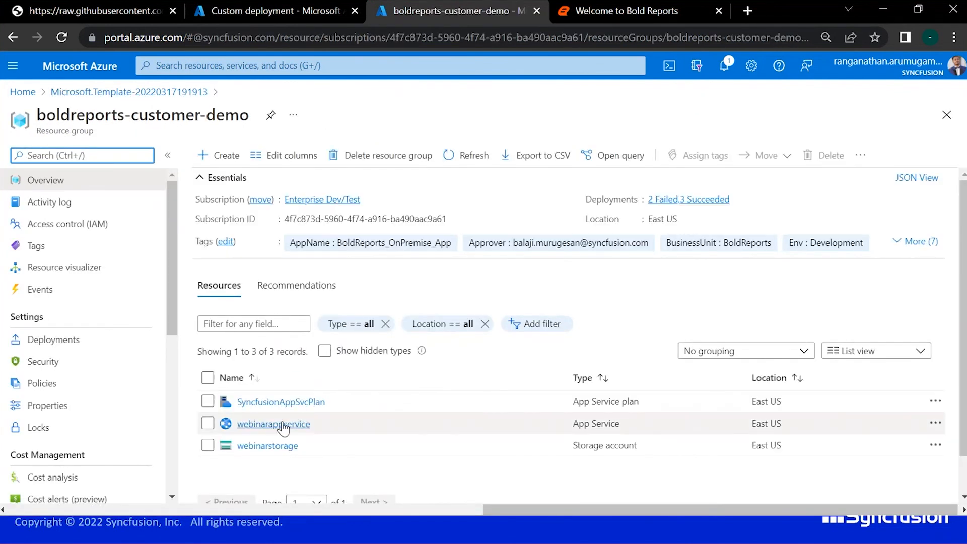
pyautogui.click(284, 422)
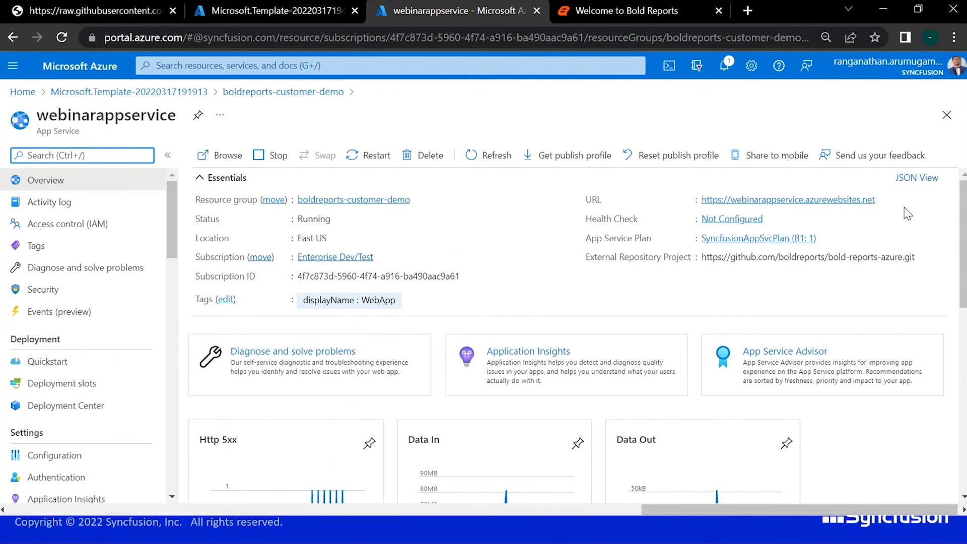
pyautogui.click(883, 200)
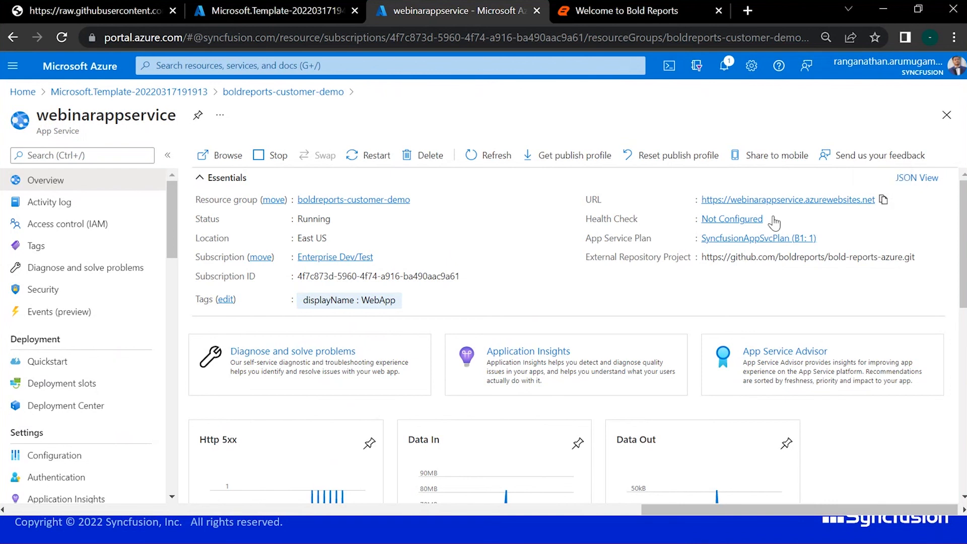
pyautogui.click(743, 15)
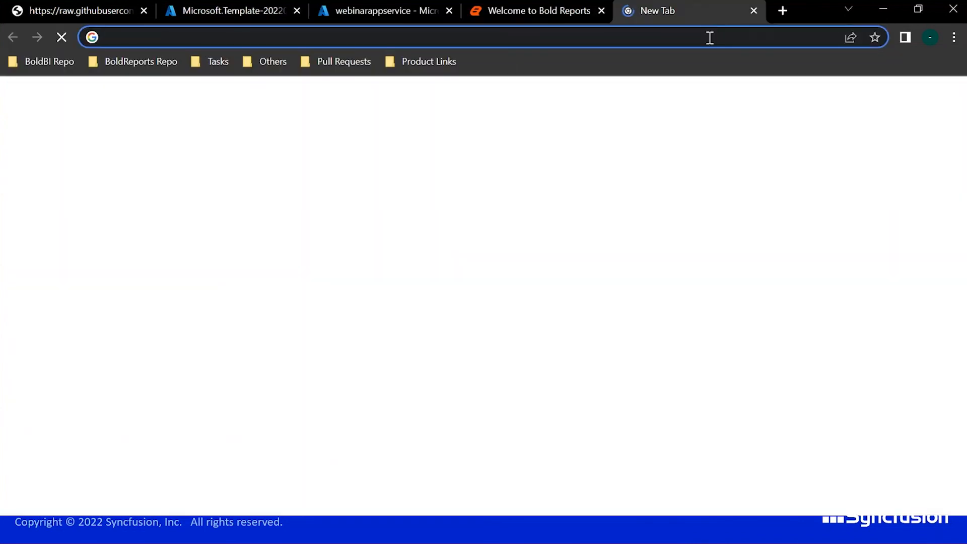
pyautogui.hotkey('ctrl', 'v')
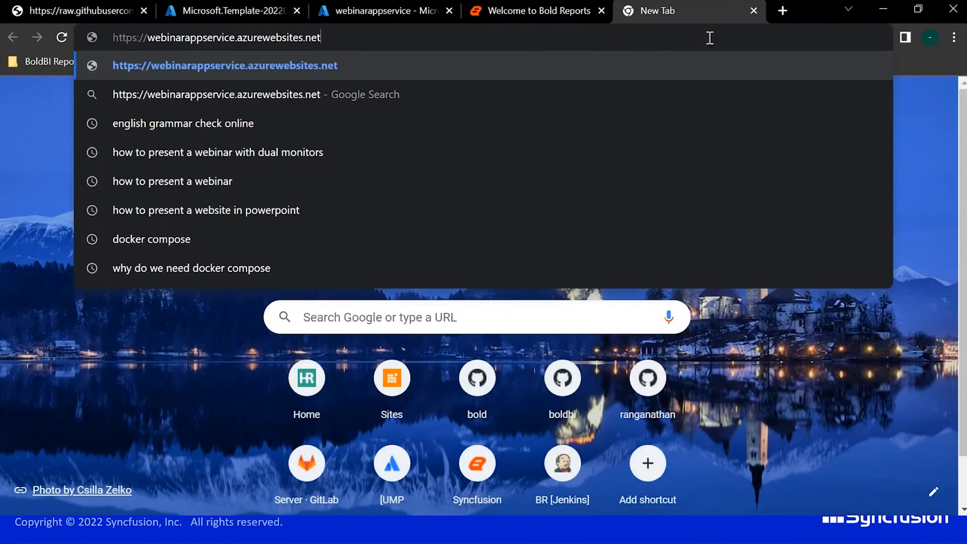
pyautogui.press('Return')
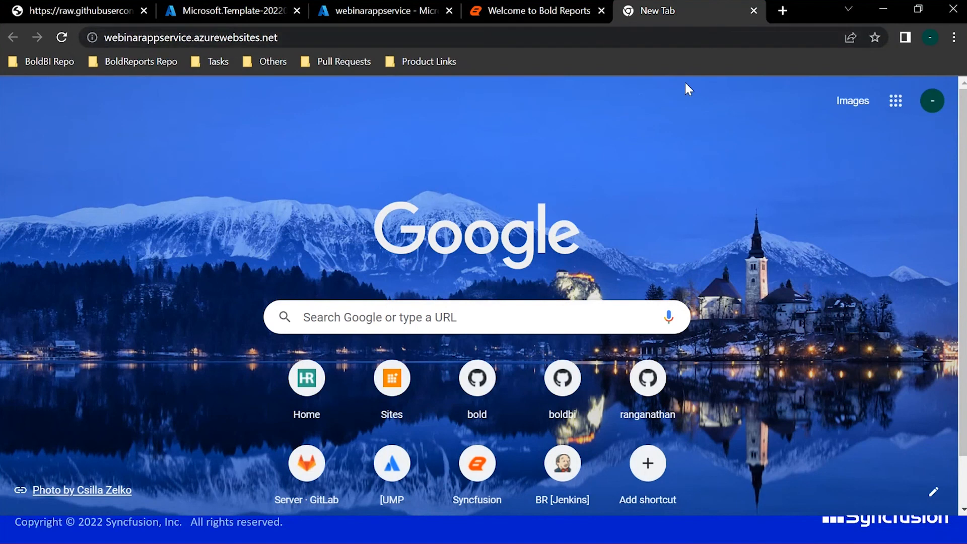
pyautogui.click(401, 39)
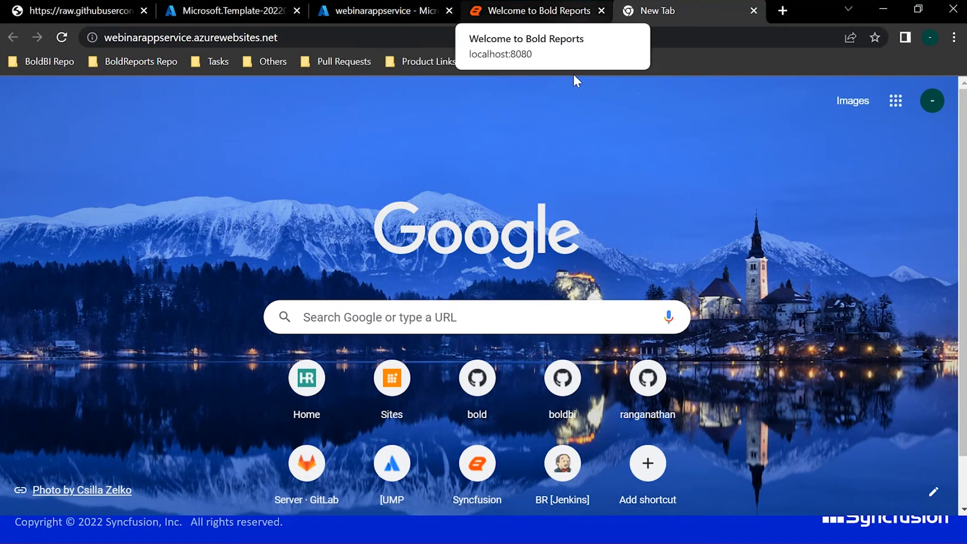
pyautogui.click(385, 11)
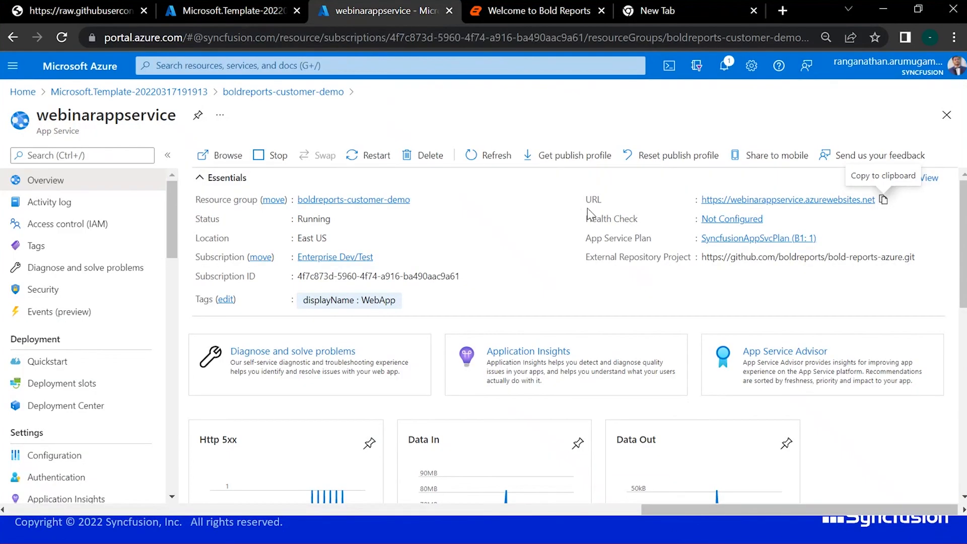
pyautogui.click(668, 11)
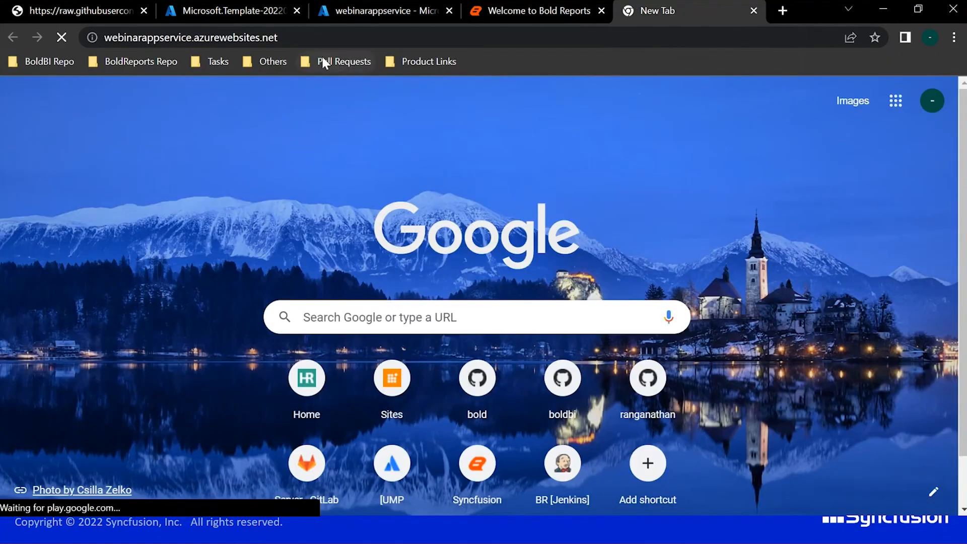
pyautogui.click(335, 36)
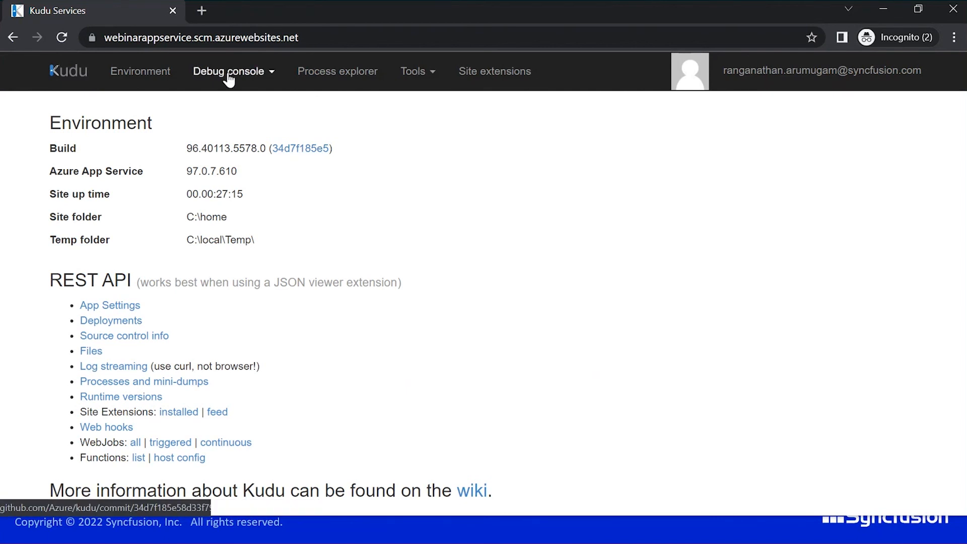
# Step: Open the PowerShell debug console in Kudu for webinarappservice and bring its command prompt into view
pyautogui.click(268, 81)
pyautogui.click(257, 123)
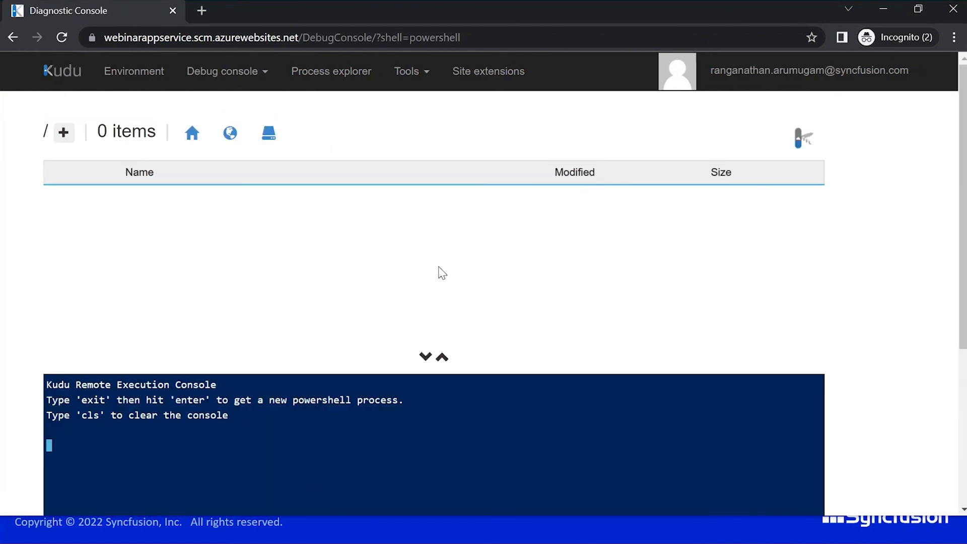
pyautogui.scroll(-3, 443, 272)
pyautogui.scroll(-2, 365, 335)
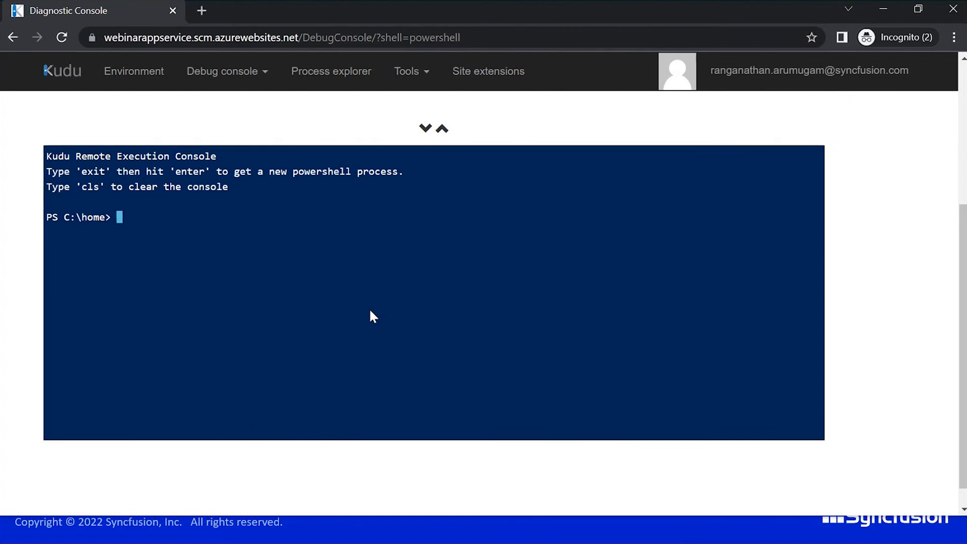
# Step: Switch to Notepad++ and copy the command cd site\wwwroot\ClientLibraries from webinar commands.txt
pyautogui.hotkey('alt', 'Tab')
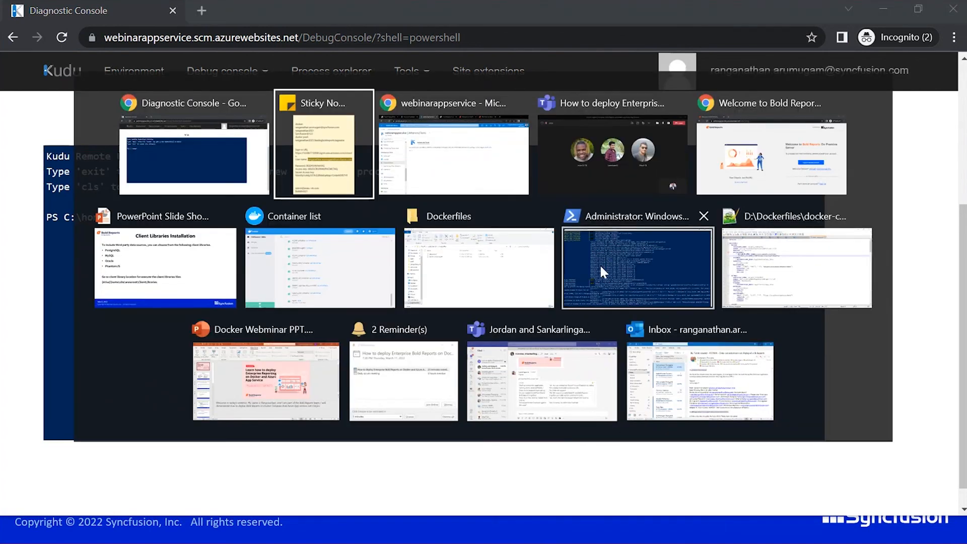
pyautogui.click(782, 276)
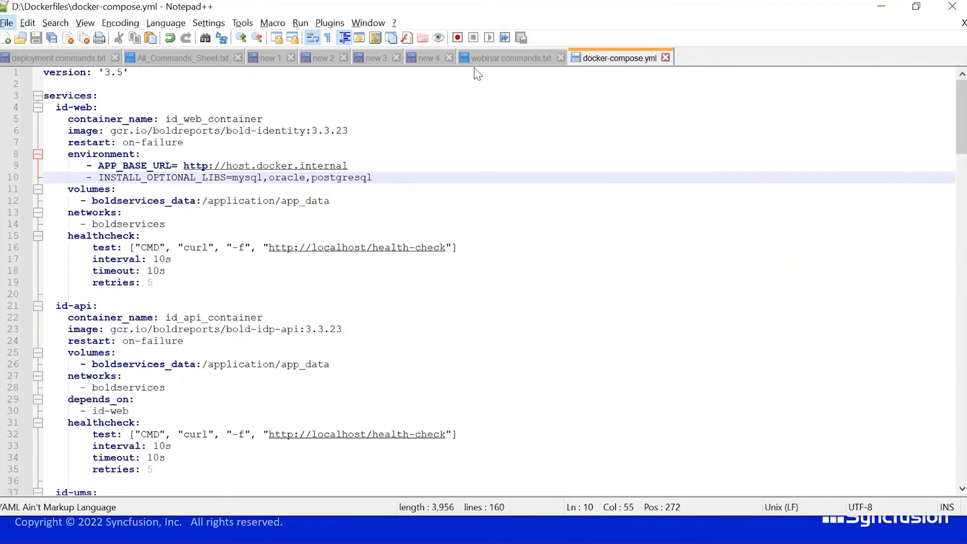
pyautogui.click(511, 58)
pyautogui.moveTo(234, 309); pyautogui.dragTo(28, 309)
pyautogui.hotkey('ctrl', 'c')
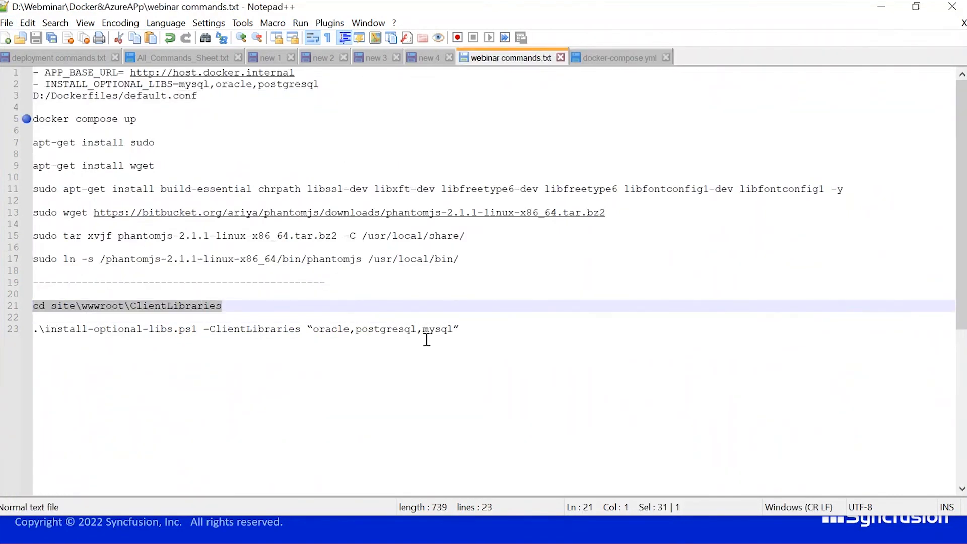
# Step: Return to the Kudu PowerShell console in Chrome and run cd site\wwwroot\ClientLibraries
pyautogui.hotkey('alt', 'Tab')
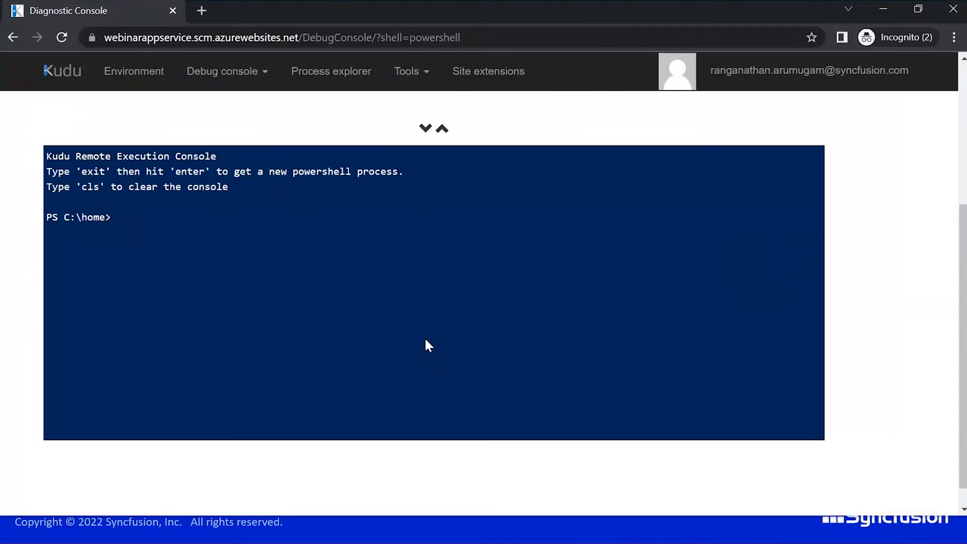
pyautogui.rightClick(383, 306)
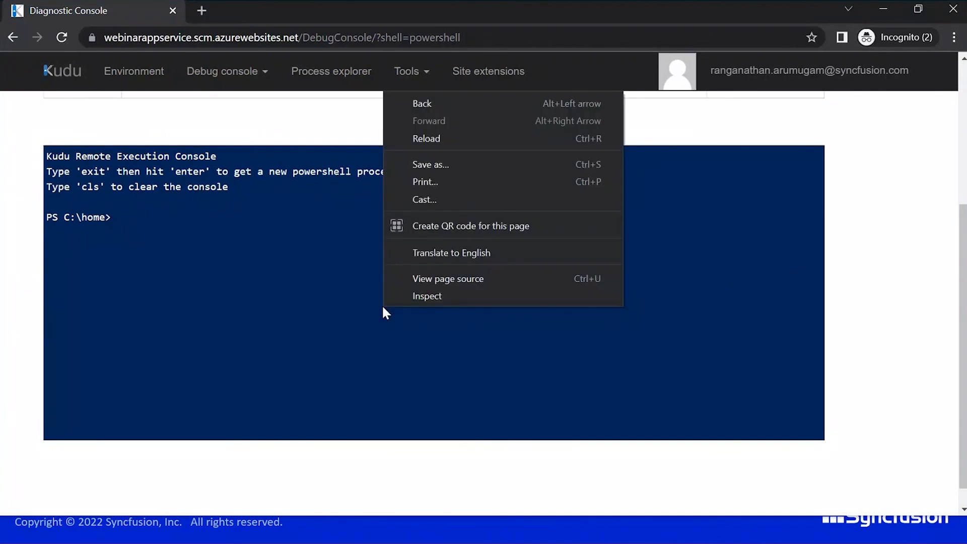
pyautogui.click(276, 308)
pyautogui.hotkey('ctrl', 'v')
pyautogui.scroll(-2, 384, 430)
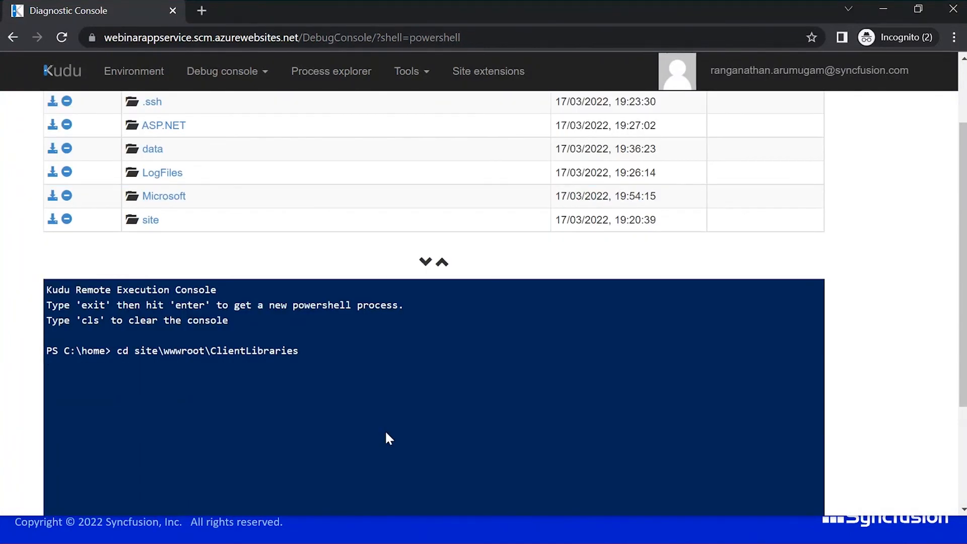
pyautogui.press('Return')
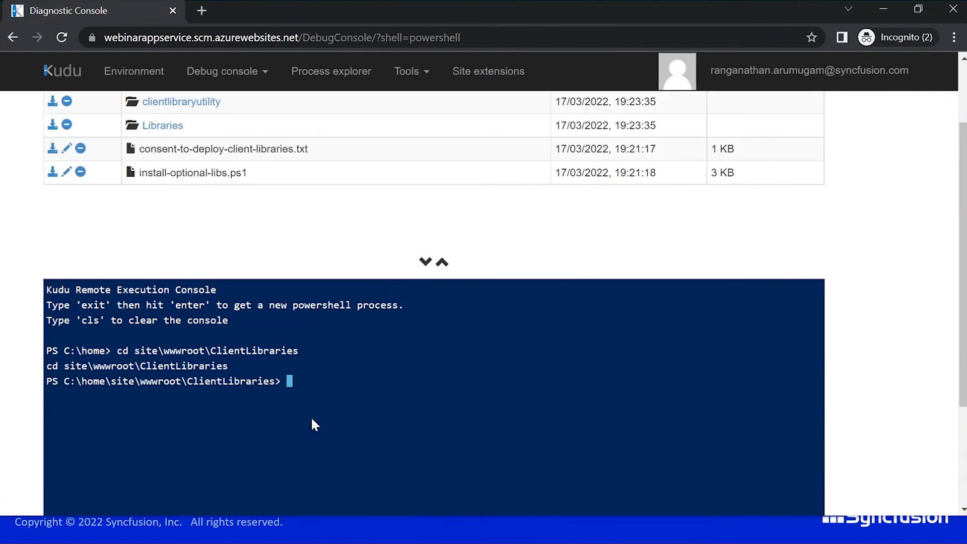
# Step: Switch to Notepad++ and copy the command .\install-optional-libs.ps1 -ClientLibraries “oracle,postgresql,mysql” from webinar commands.txt
pyautogui.hotkey('alt', 'Tab')
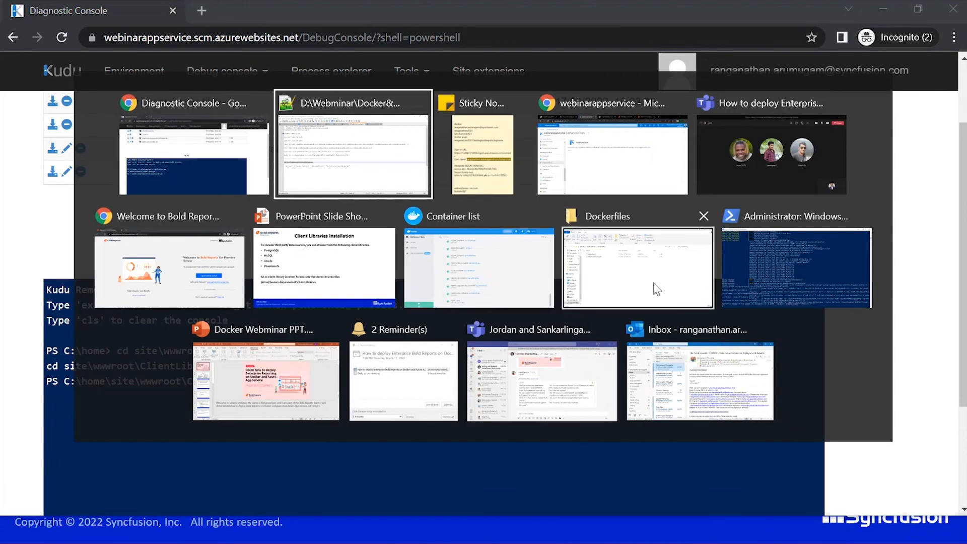
pyautogui.click(352, 156)
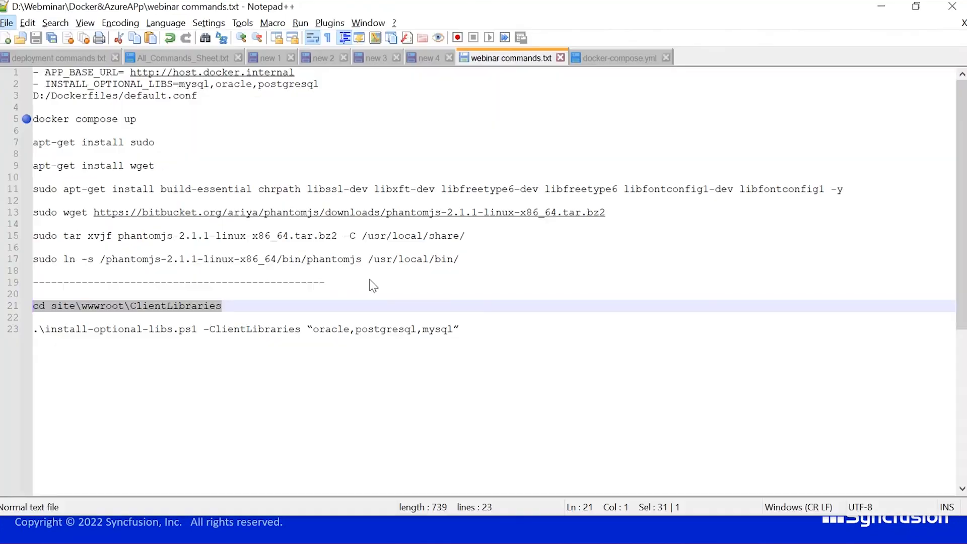
pyautogui.click(478, 323)
pyautogui.click(474, 329)
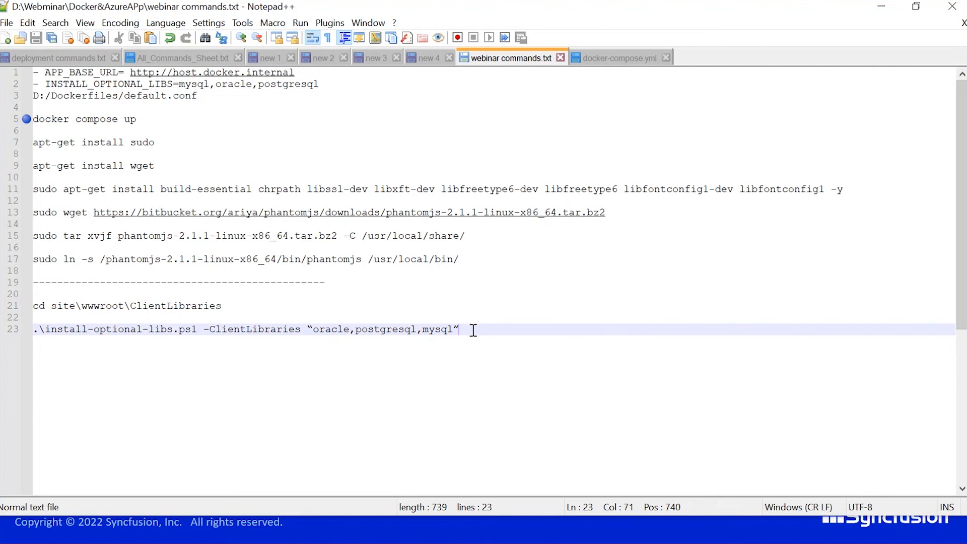
pyautogui.click(324, 330)
pyautogui.click(380, 330)
pyautogui.click(433, 330)
pyautogui.click(491, 333)
pyautogui.hotkey('shift', 'Home')
pyautogui.hotkey('ctrl', 'c')
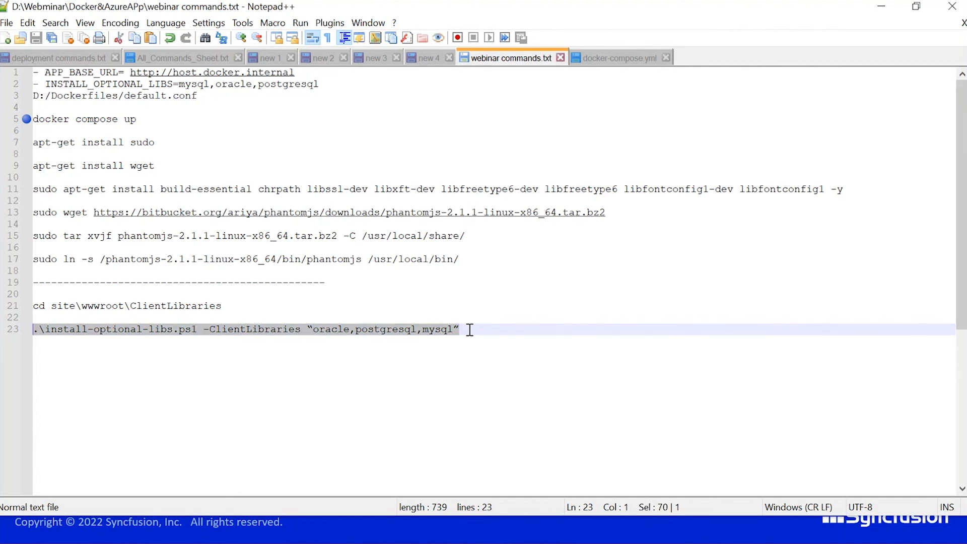
# Step: Return to the Kudu PowerShell console in Chrome and run the copied install-optional-libs.ps1 command for the oracle, postgresql and mysql client libraries
pyautogui.hotkey('alt', 'Tab')
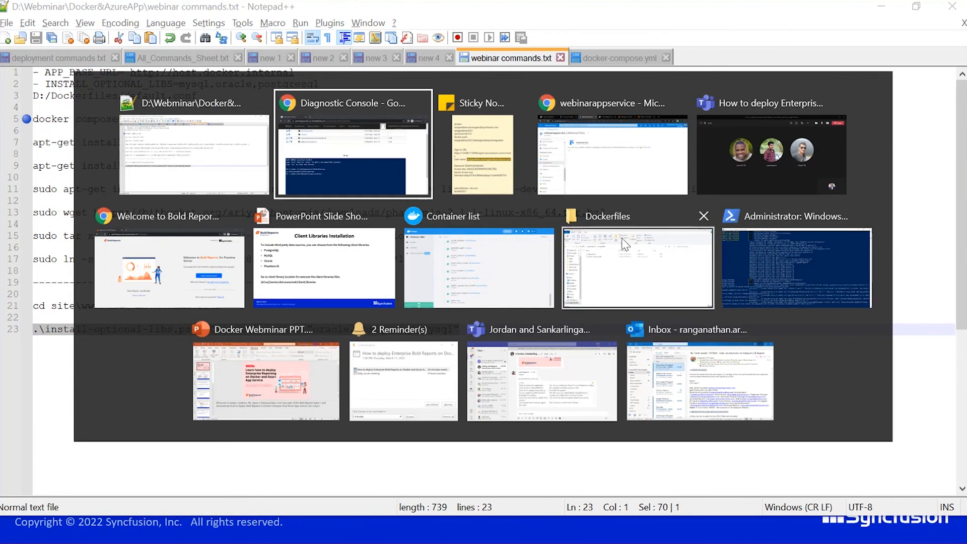
pyautogui.click(373, 158)
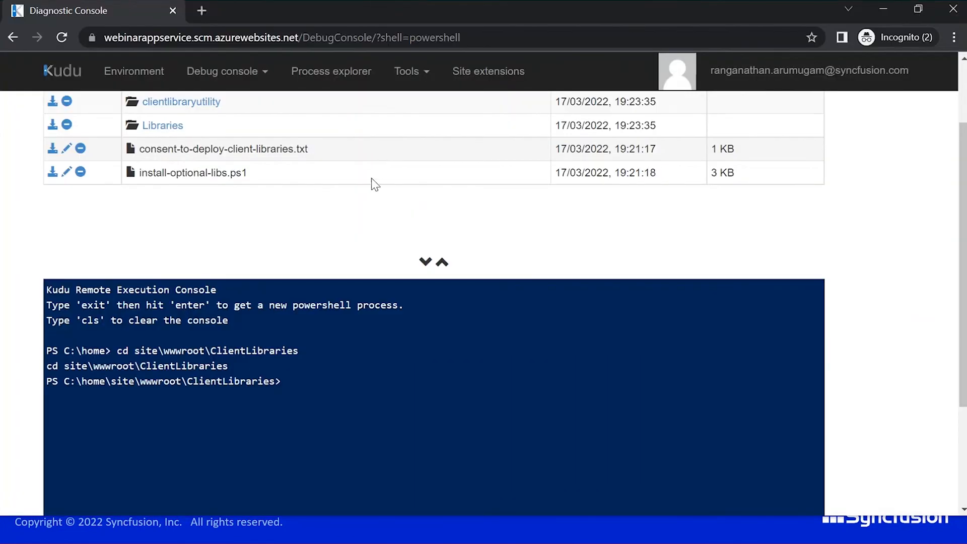
pyautogui.rightClick(451, 385)
pyautogui.click(373, 403)
pyautogui.hotkey('ctrl', 'v')
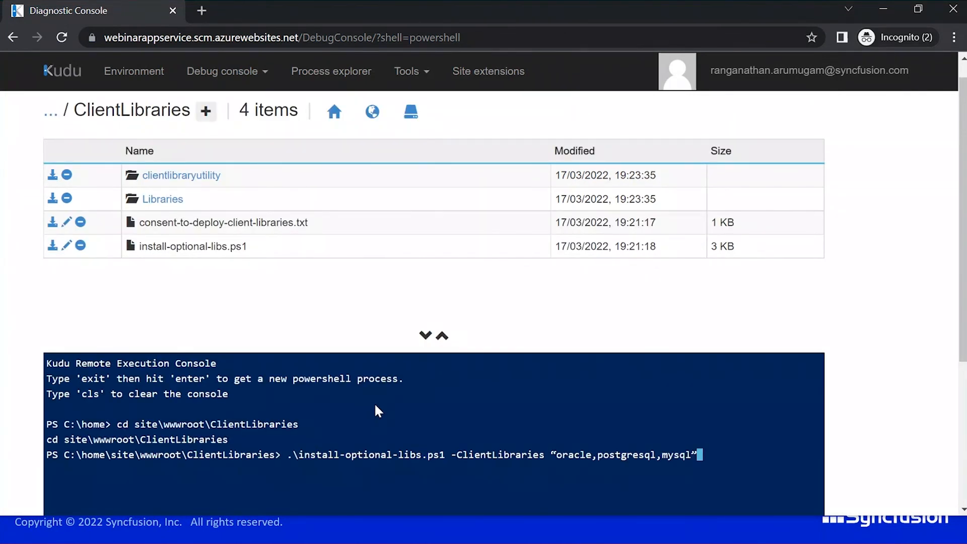
pyautogui.press('Return')
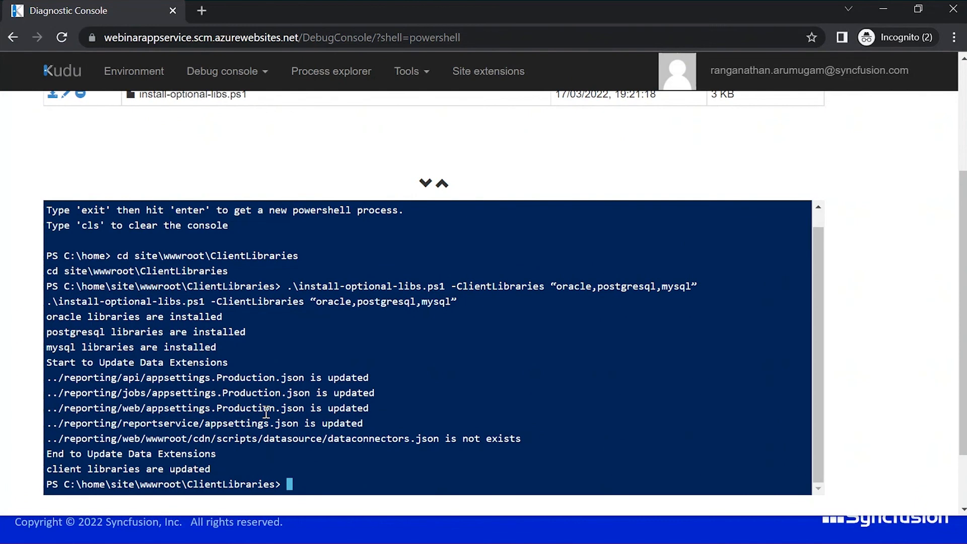
# Step: Switch to the PowerPoint slide show and advance to the closing "Thank you..!!" slide
pyautogui.hotkey('alt', 'Tab')
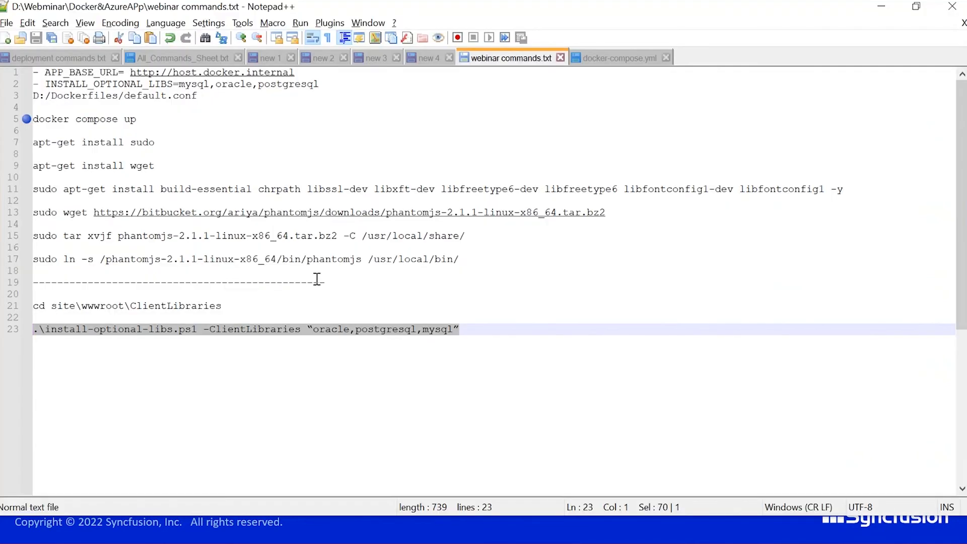
pyautogui.hotkey('alt', 'Tab')
pyautogui.click(316, 277)
pyautogui.press('Right')
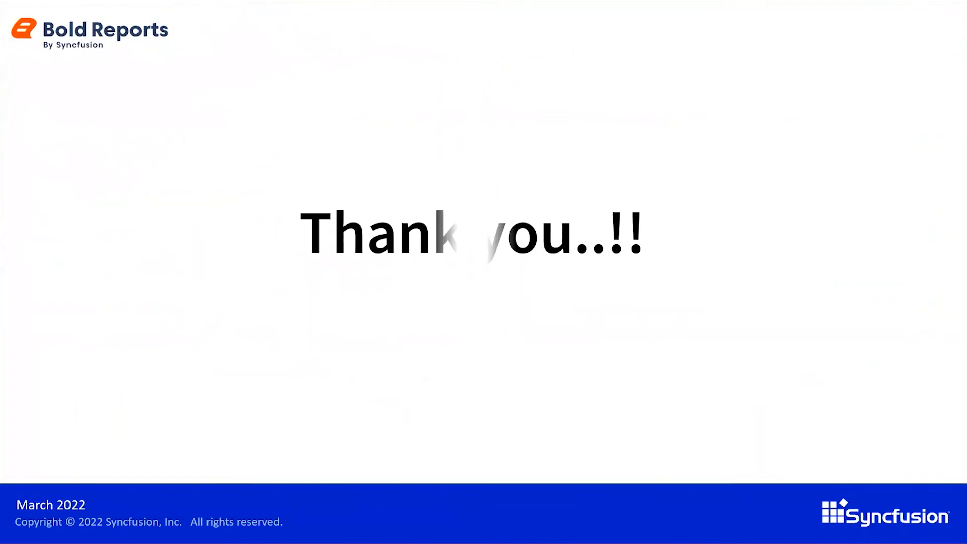